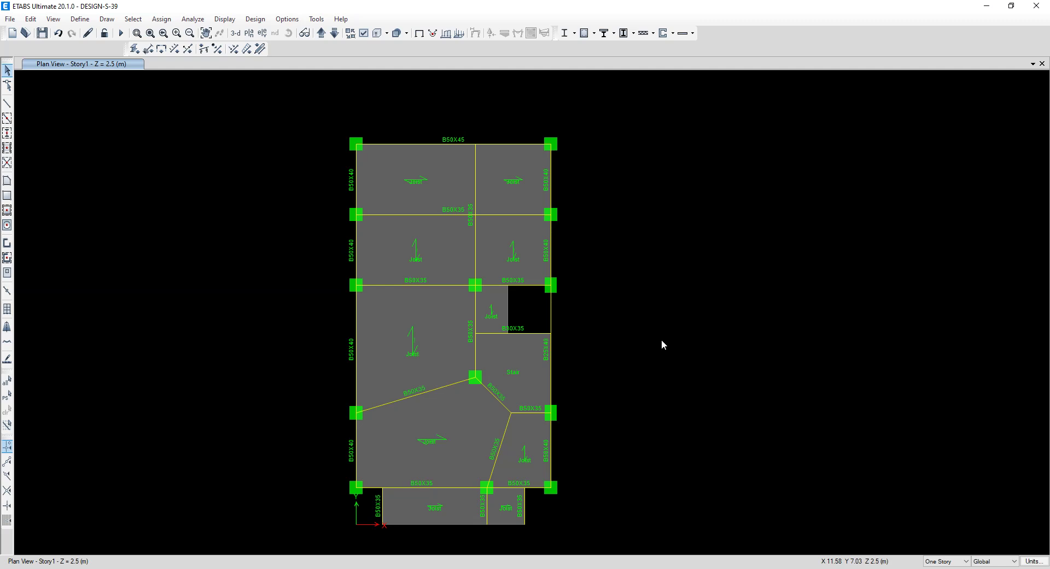
Review the frame sections defined in DESIGN-S-39, then close the list unchanged
click(75, 21)
mouse_move(105, 59)
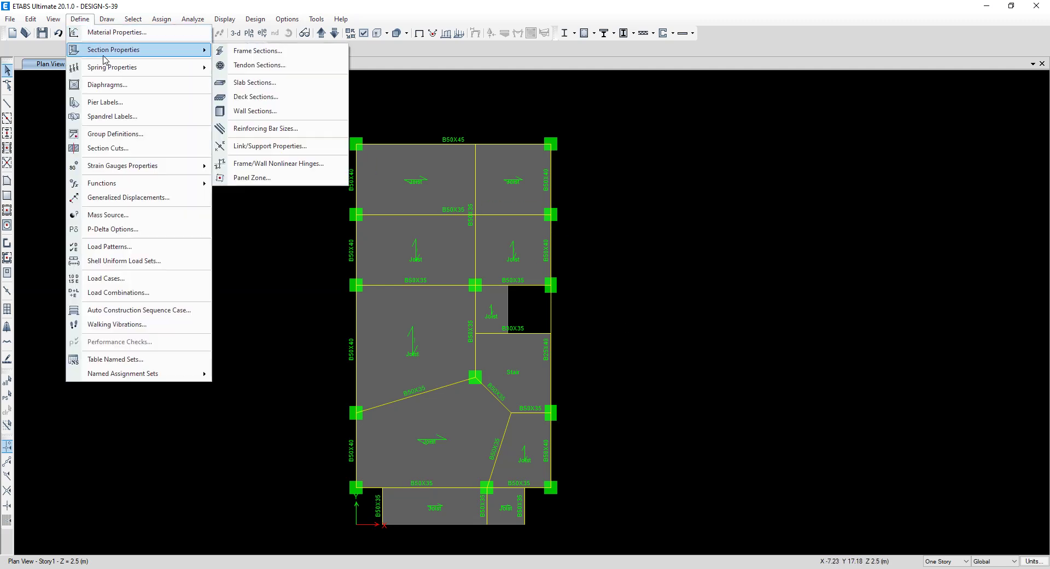
click(257, 51)
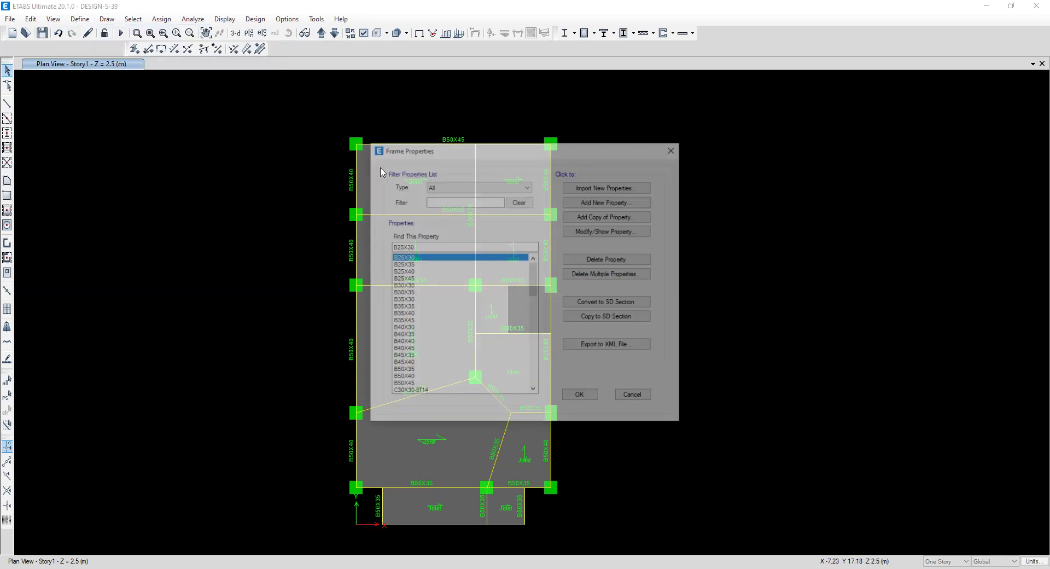
scroll(533, 298, down, 5)
drag(535, 295, 535, 365)
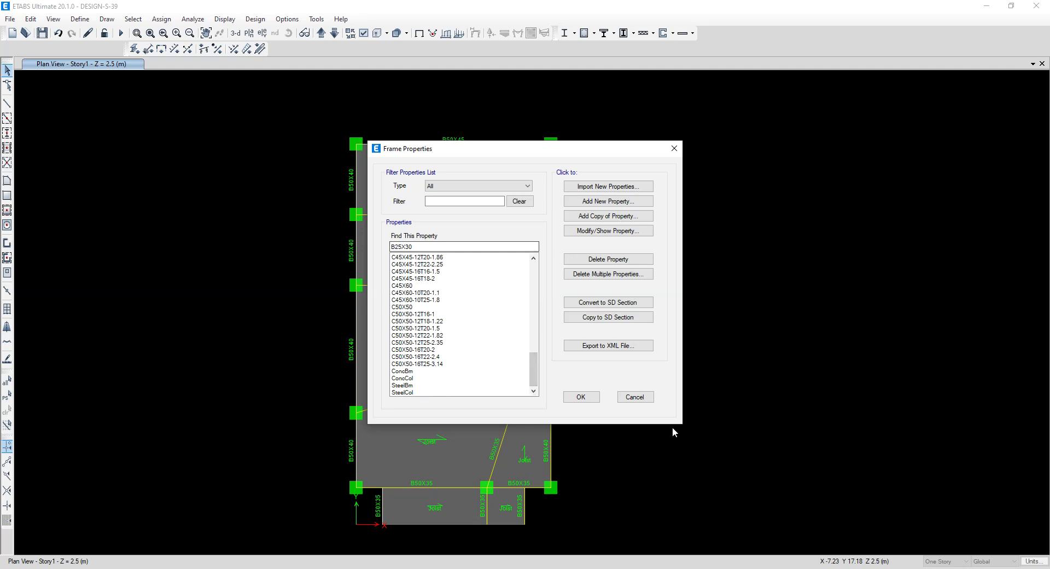
click(635, 397)
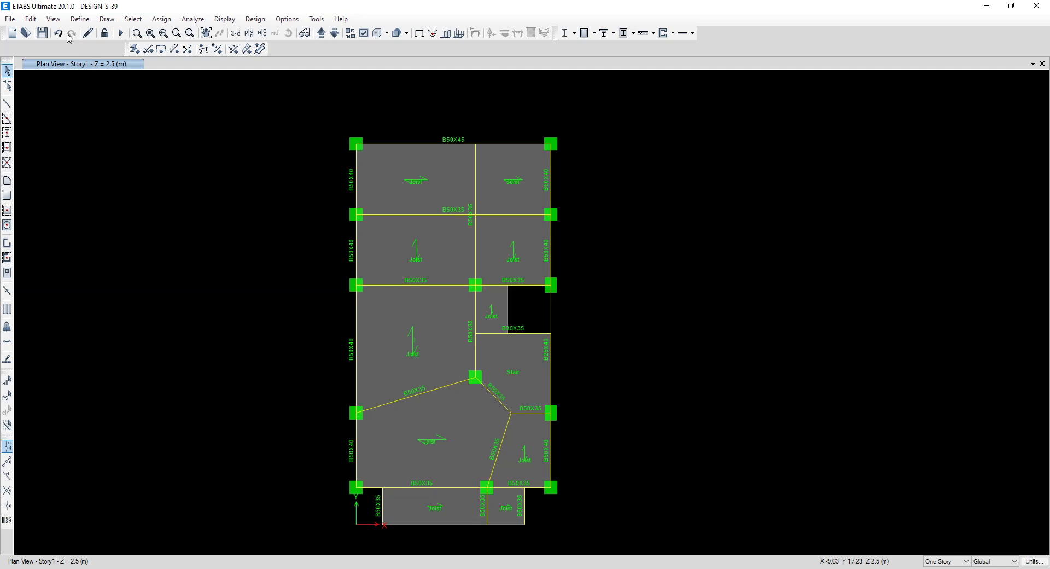
Export the Frame Section Properties tables in mm, N, C units as export-frames.e2k
click(10, 19)
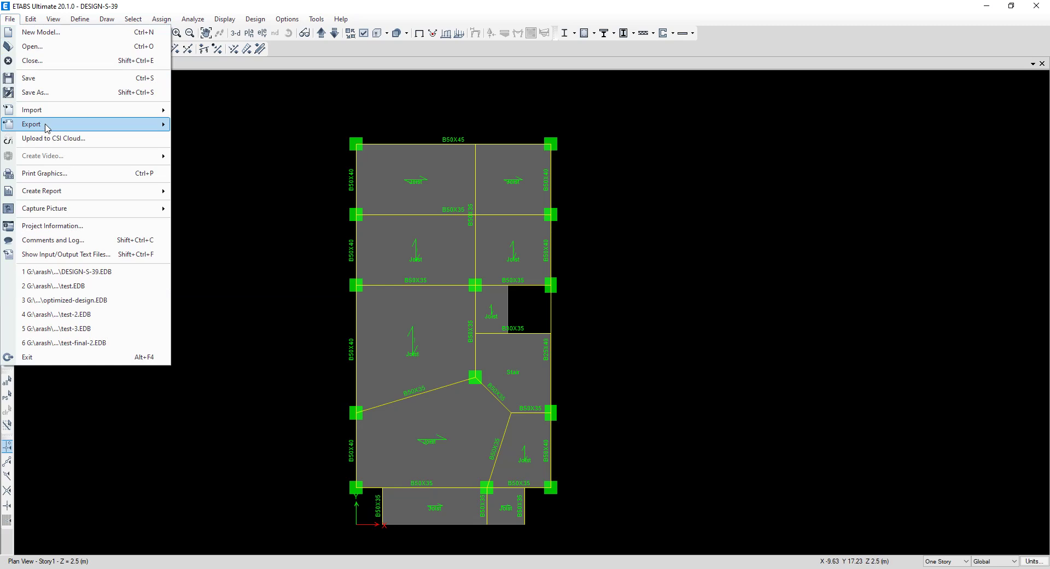
mouse_move(67, 125)
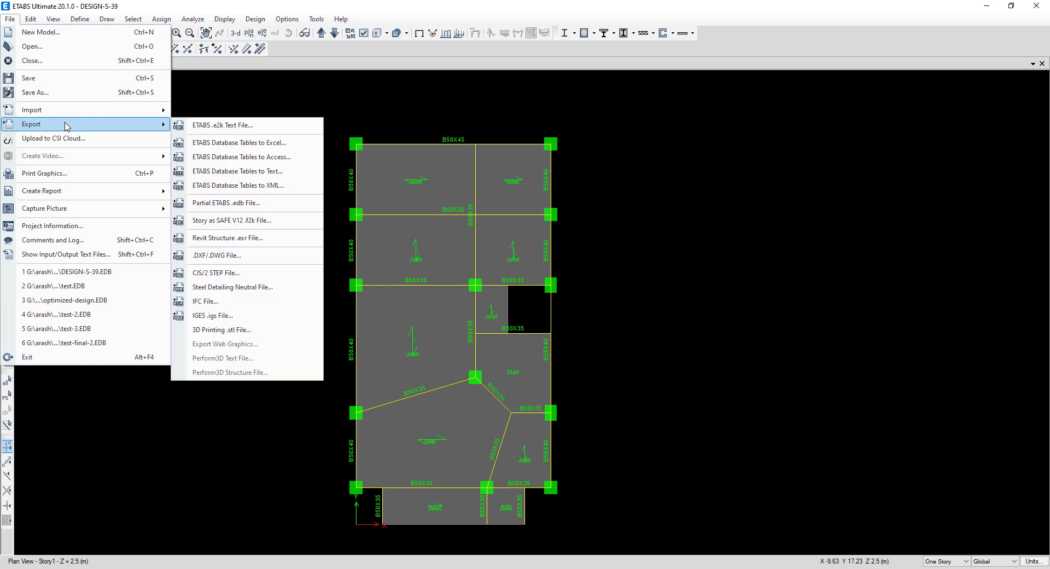
click(267, 171)
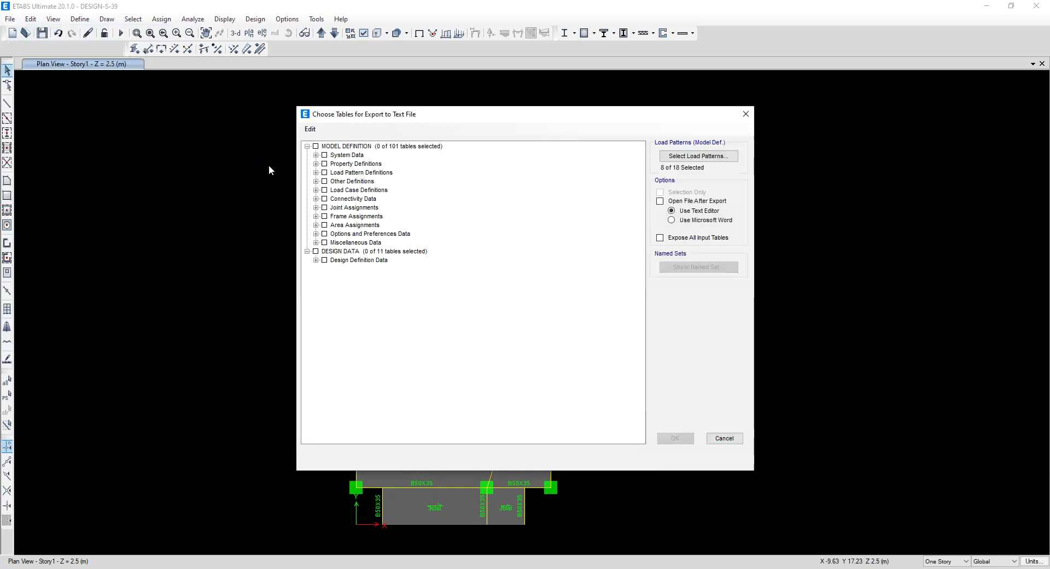
click(316, 164)
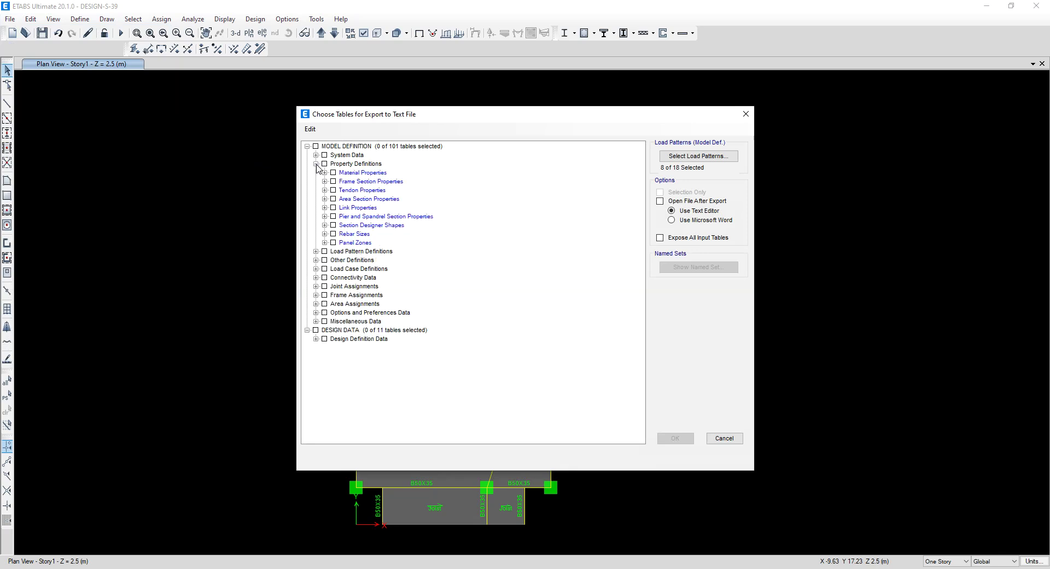
click(316, 164)
click(316, 164)
click(333, 182)
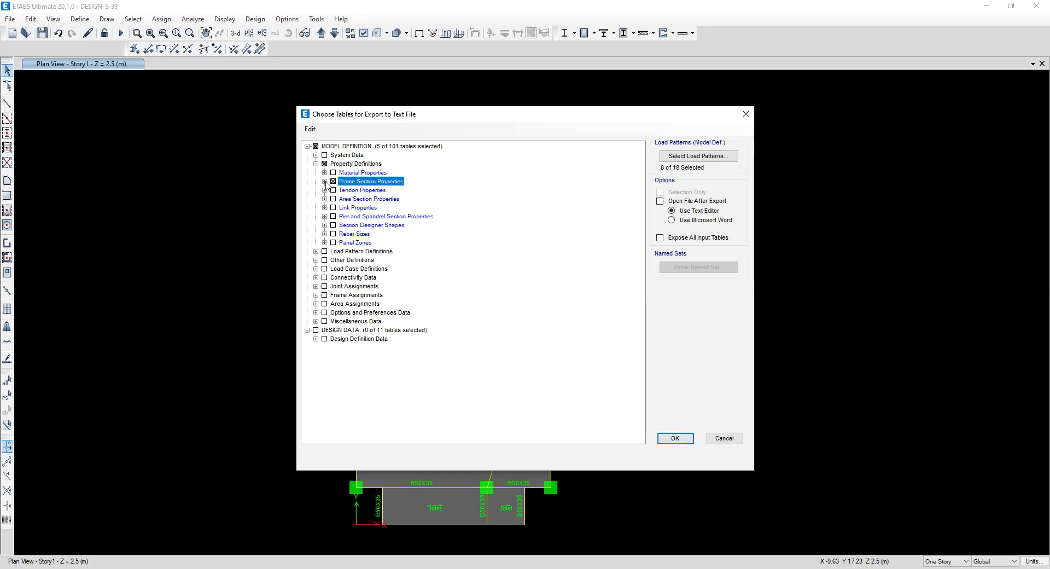
click(325, 181)
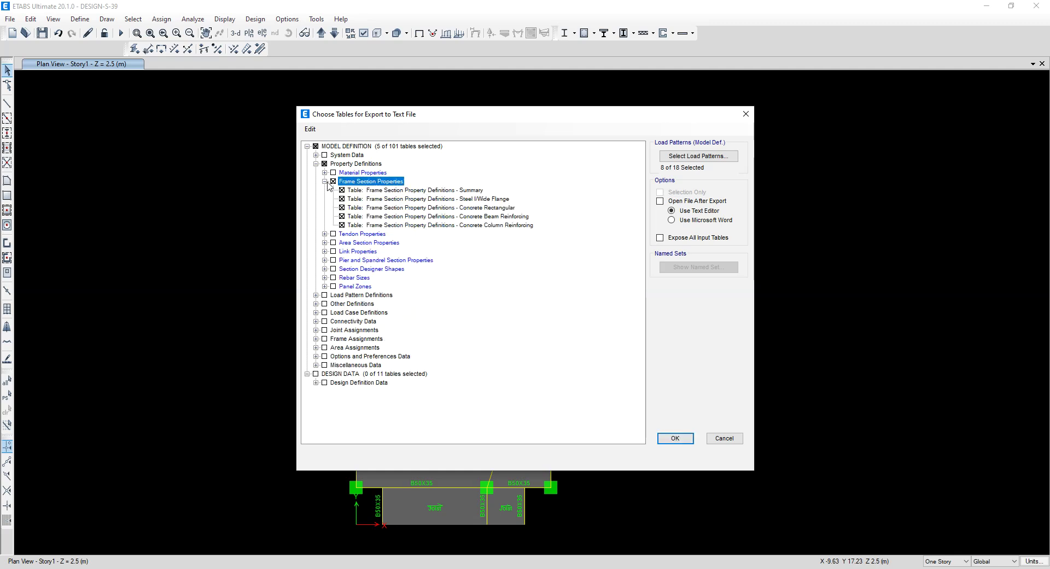
click(678, 439)
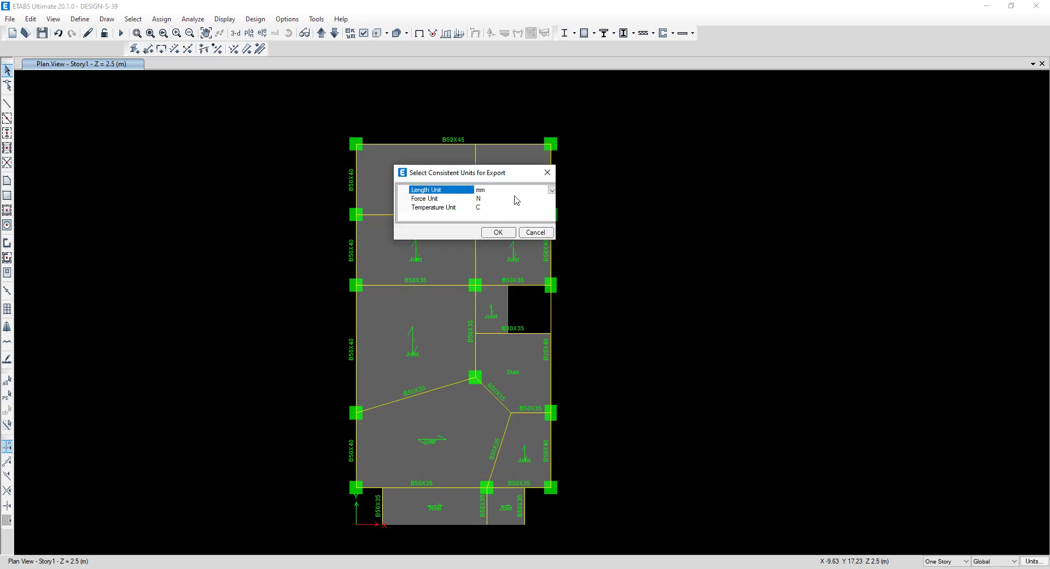
click(492, 235)
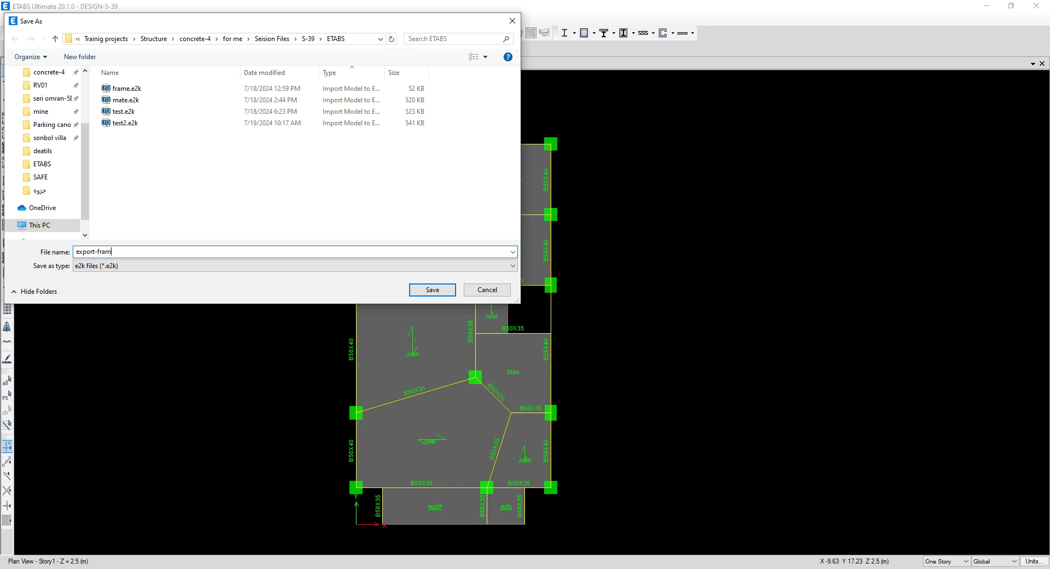
click(432, 289)
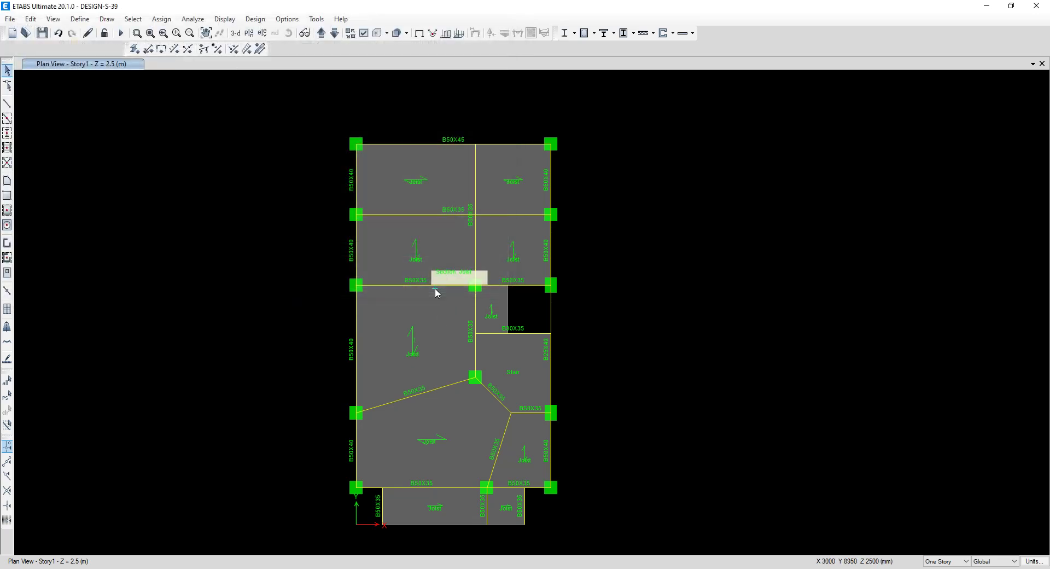
Open DESIGN-S-32.EDB from the Seision Files\S-32\ETABS folder
click(10, 21)
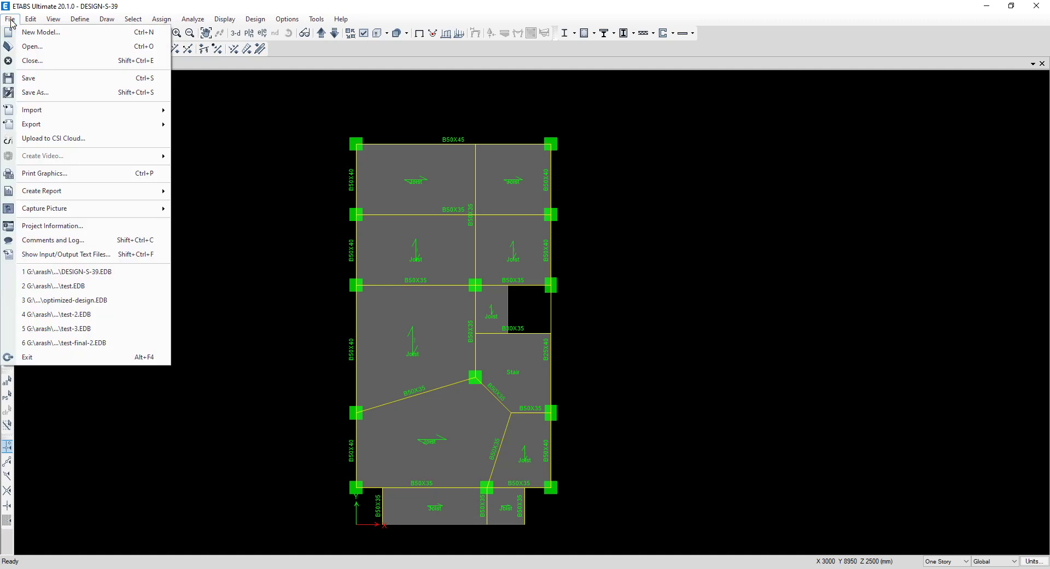
click(30, 48)
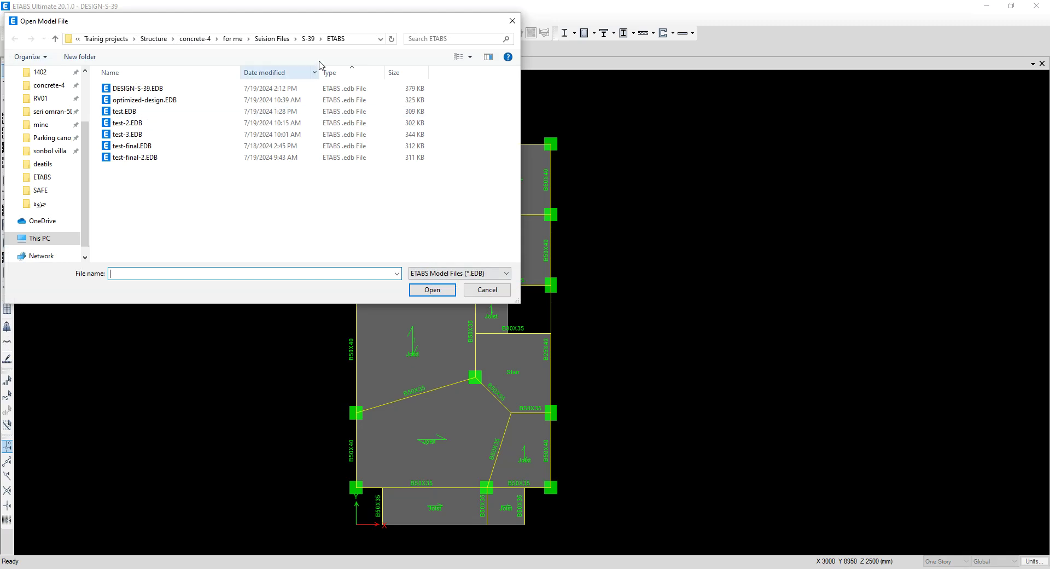
click(280, 41)
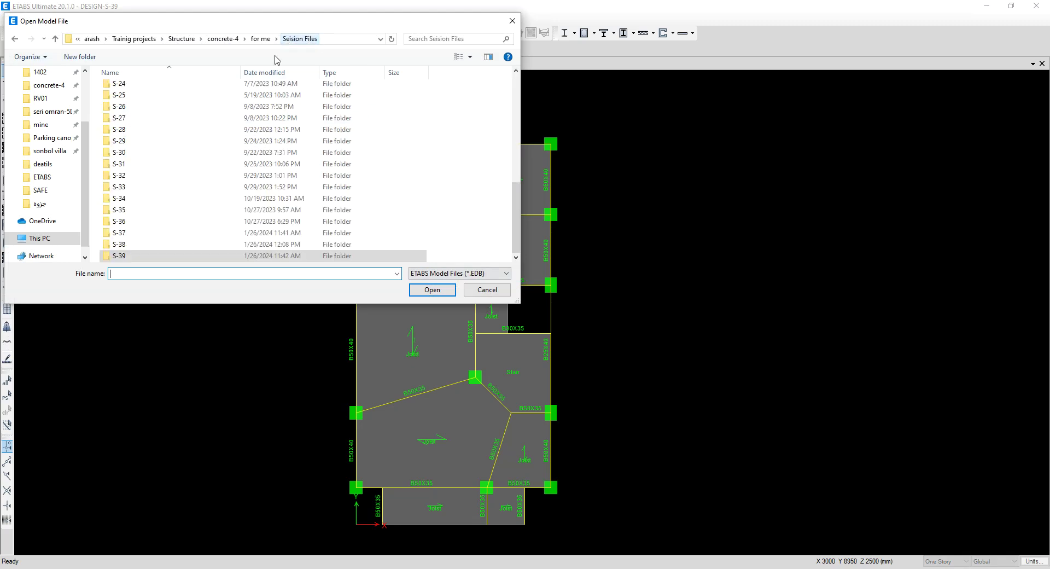
double_click(133, 211)
click(301, 38)
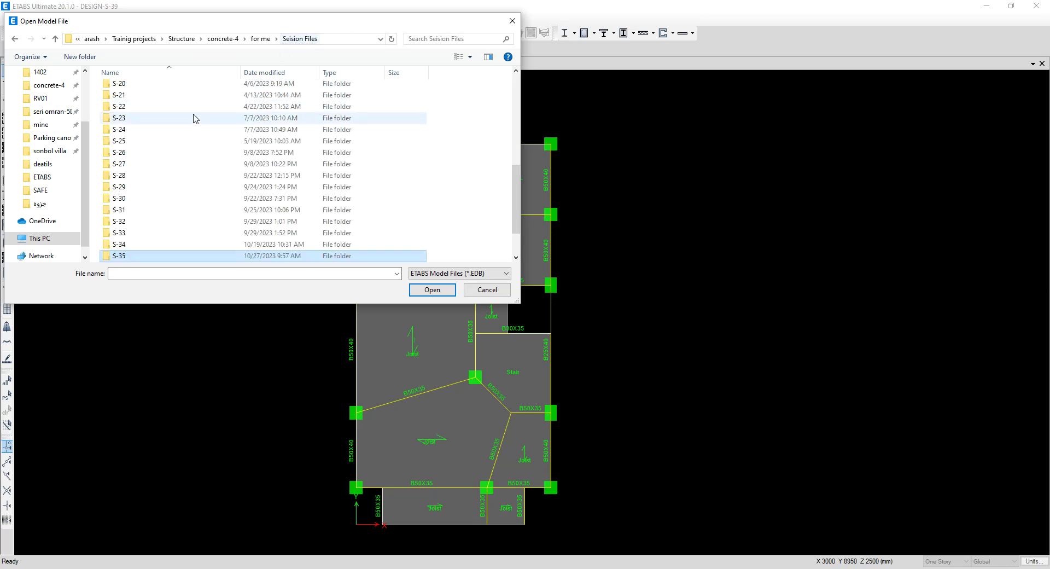
click(126, 222)
double_click(127, 224)
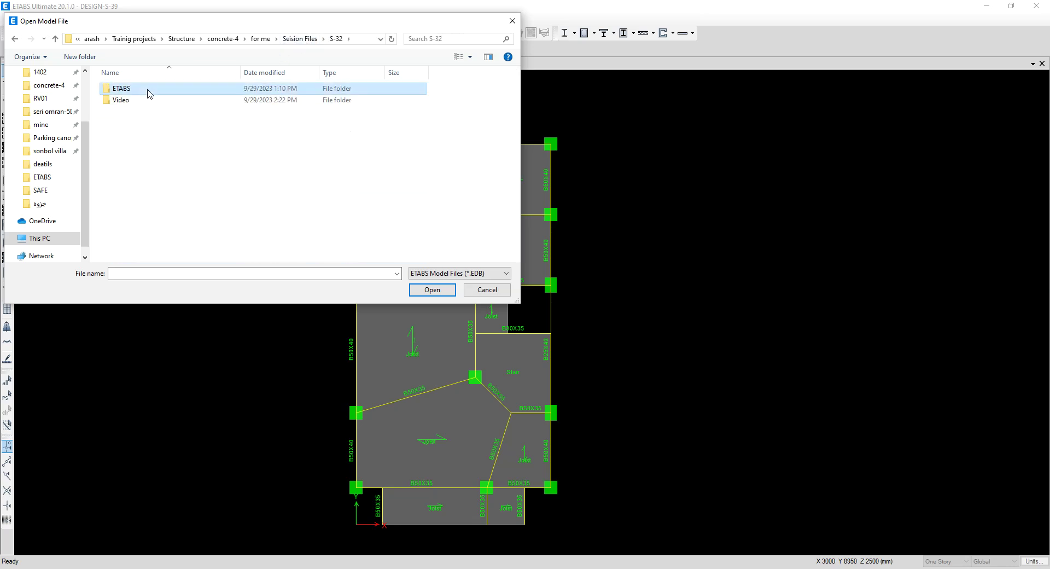
double_click(146, 90)
double_click(146, 89)
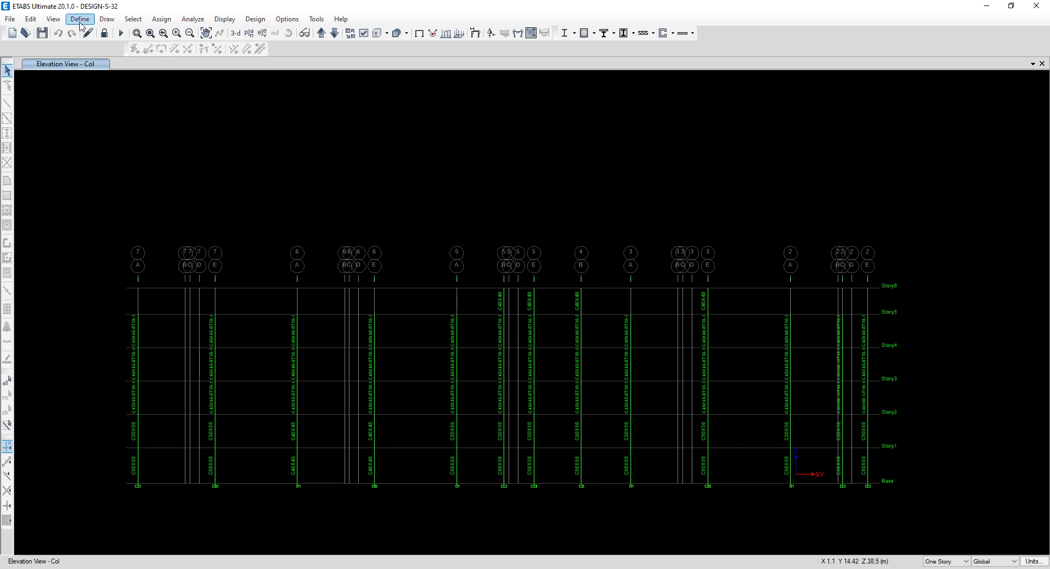
click(79, 18)
Scroll through the DESIGN-S-32 Frame Properties list, then close it without changes
mouse_move(97, 55)
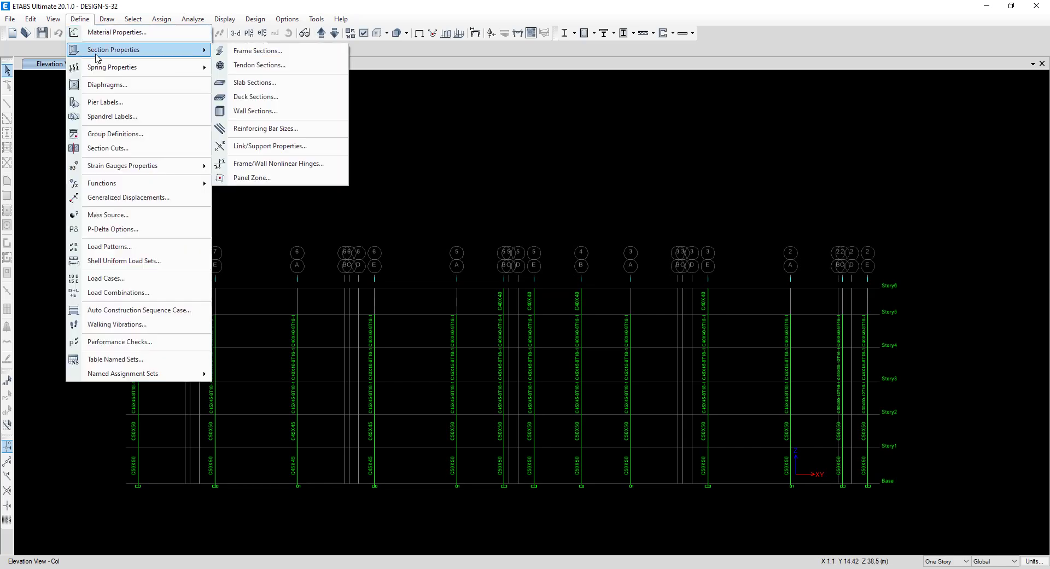
click(258, 50)
drag(530, 290, 526, 398)
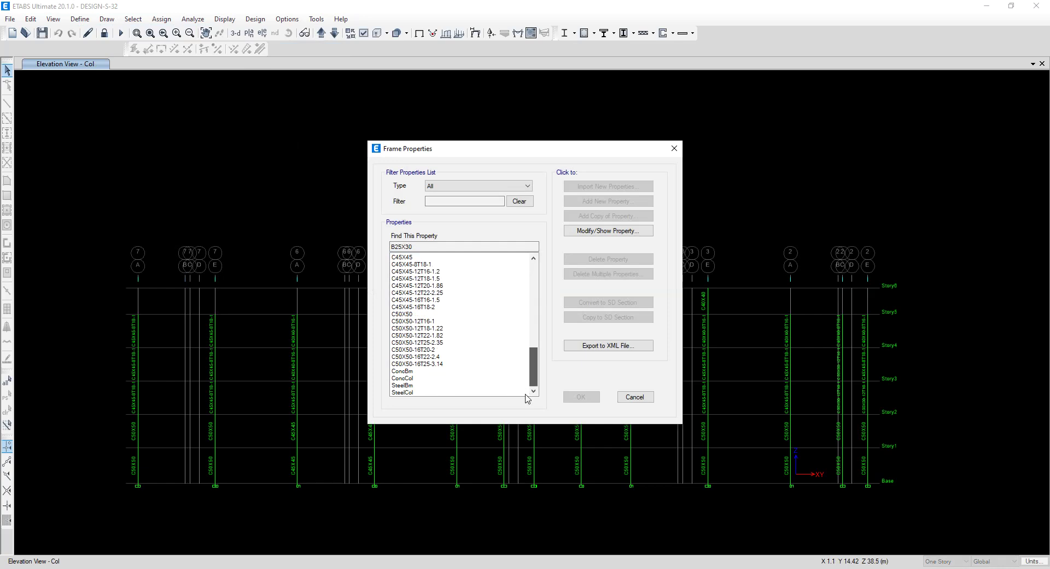
scroll(461, 368, up, 3)
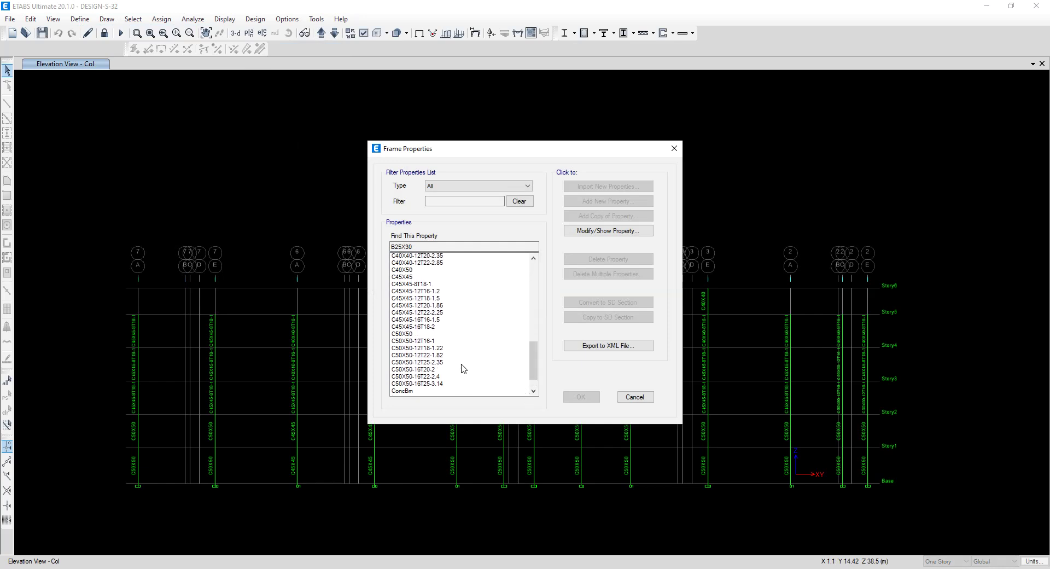
scroll(459, 368, down, 3)
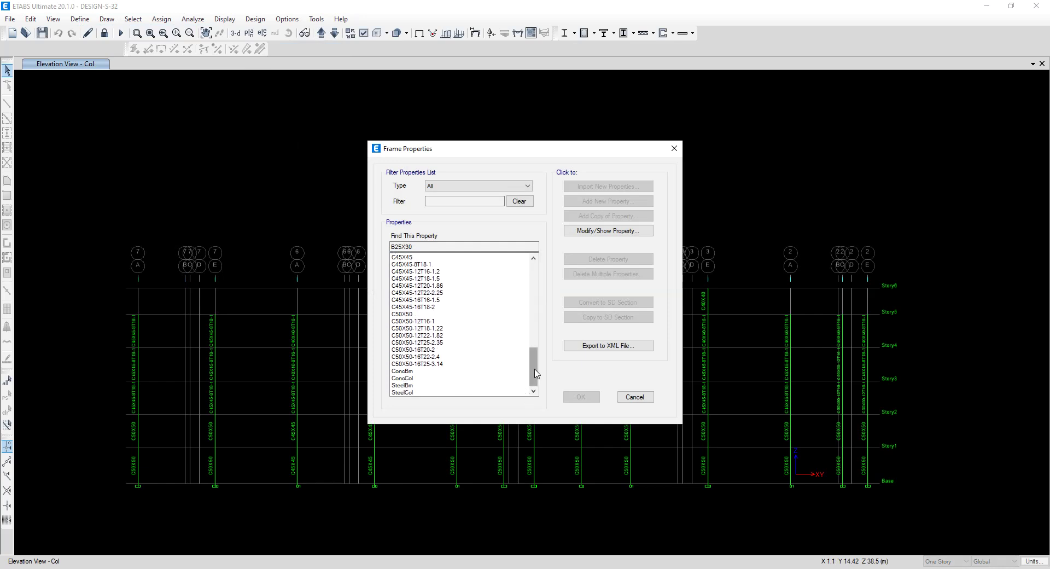
mouse_move(531, 371)
mouse_down()
mouse_move(531, 338)
mouse_move(532, 387)
mouse_up()
mouse_move(531, 381)
mouse_down()
mouse_move(527, 344)
mouse_move(533, 366)
mouse_up()
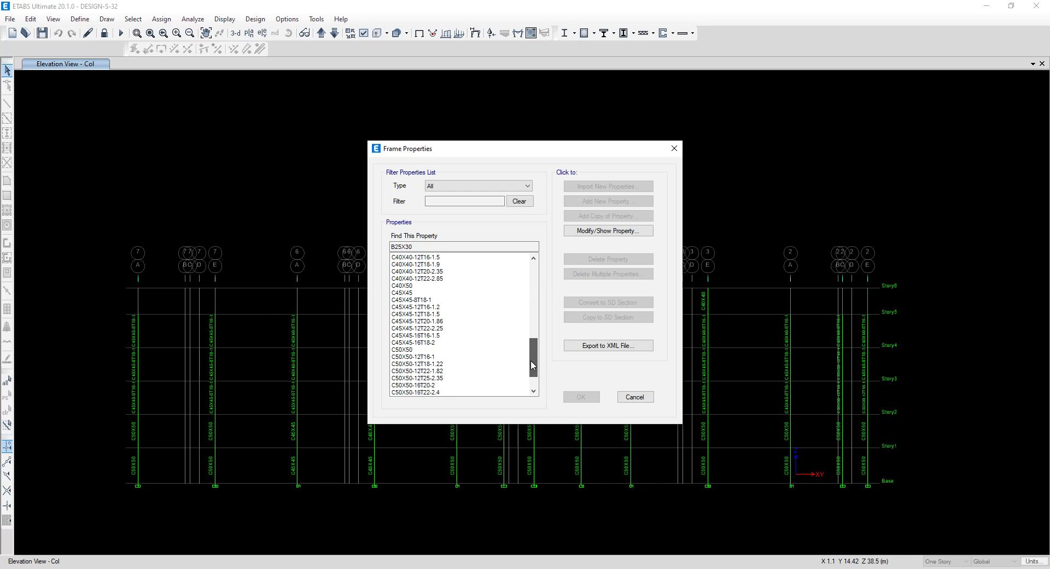
drag(533, 365, 529, 379)
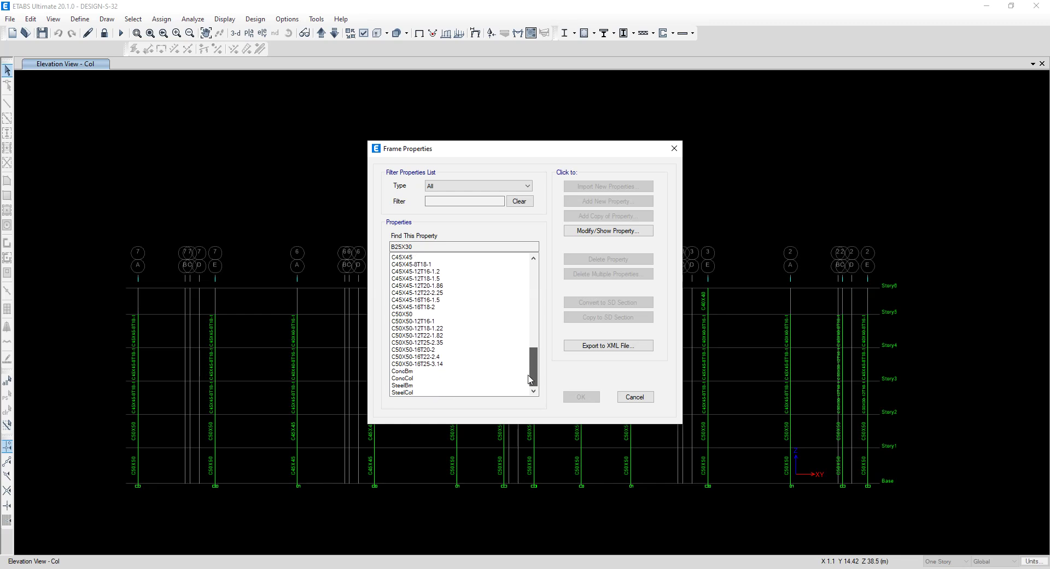
click(673, 149)
Start importing ETABS database tables from a text file, adding to the existing model
click(10, 19)
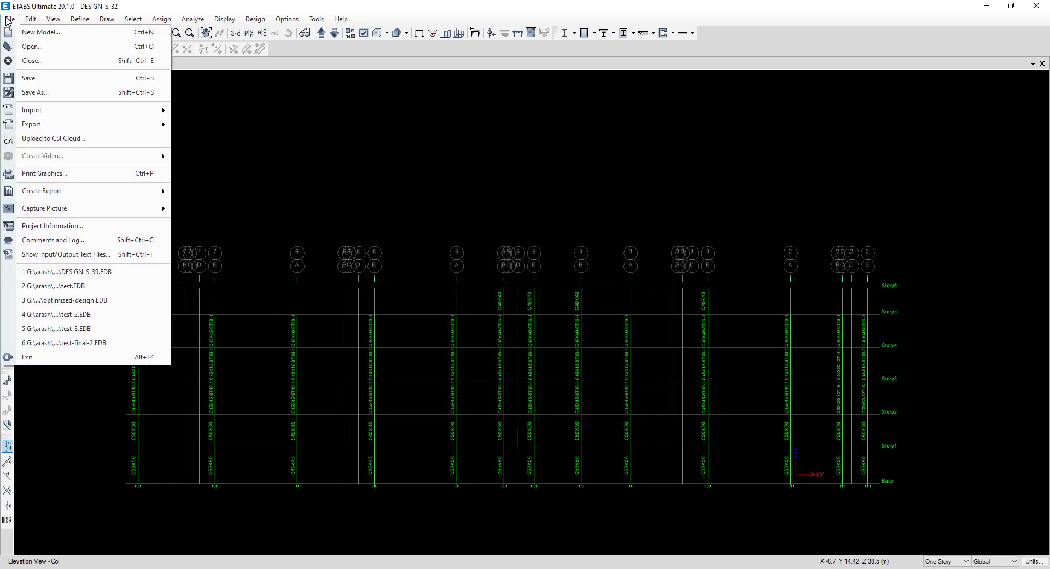
mouse_move(52, 131)
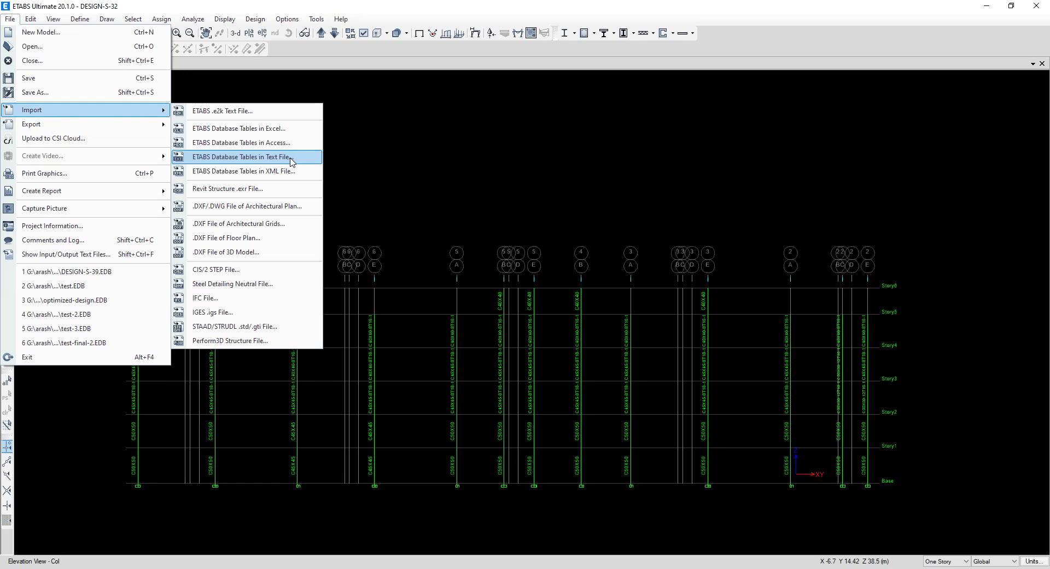
click(292, 158)
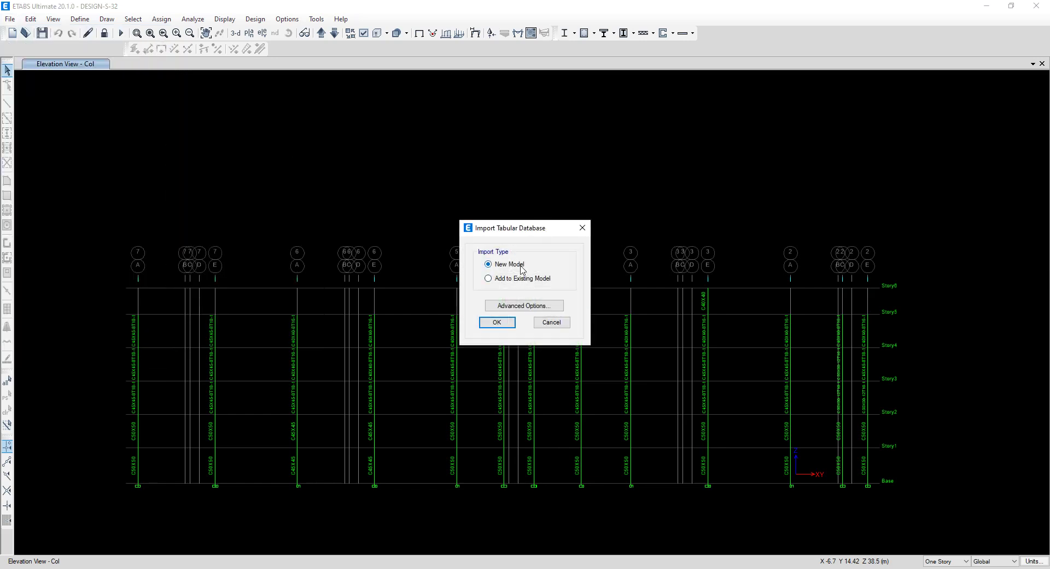
click(503, 322)
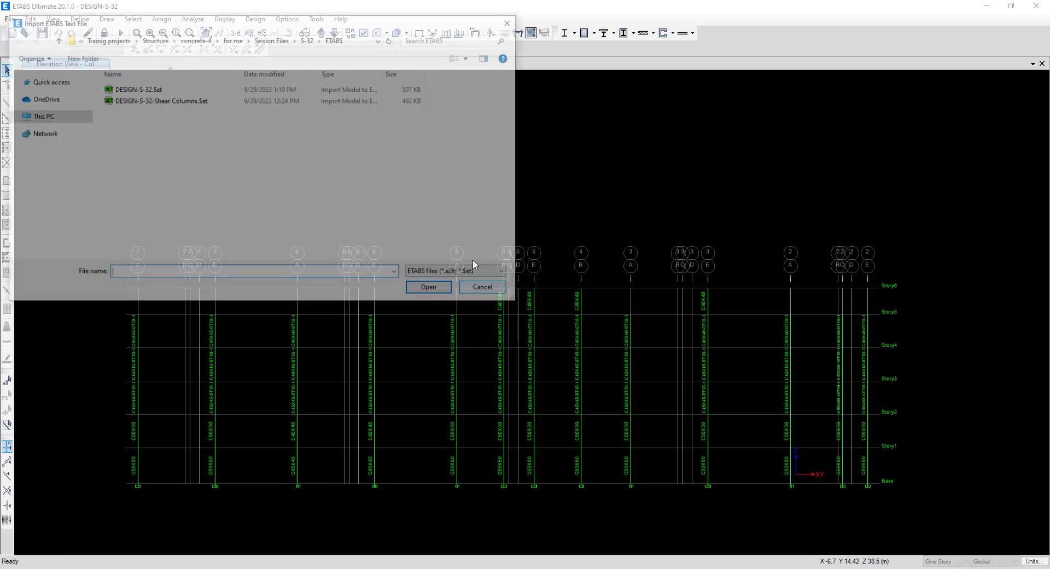
Import export-frames.e2k from the S-39\ETABS folder and dismiss the import log
click(272, 38)
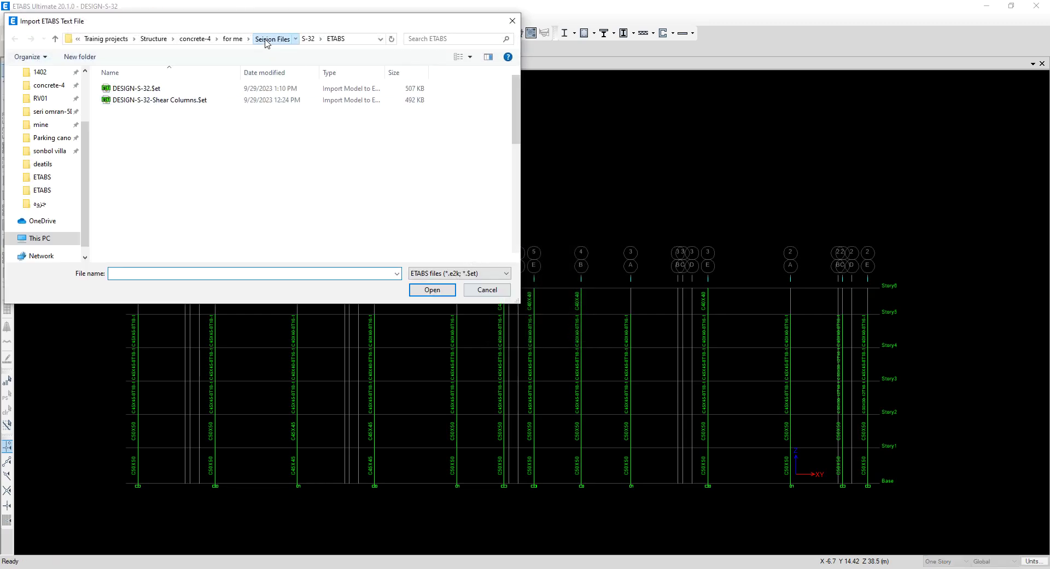
scroll(164, 246, down, 1)
double_click(153, 255)
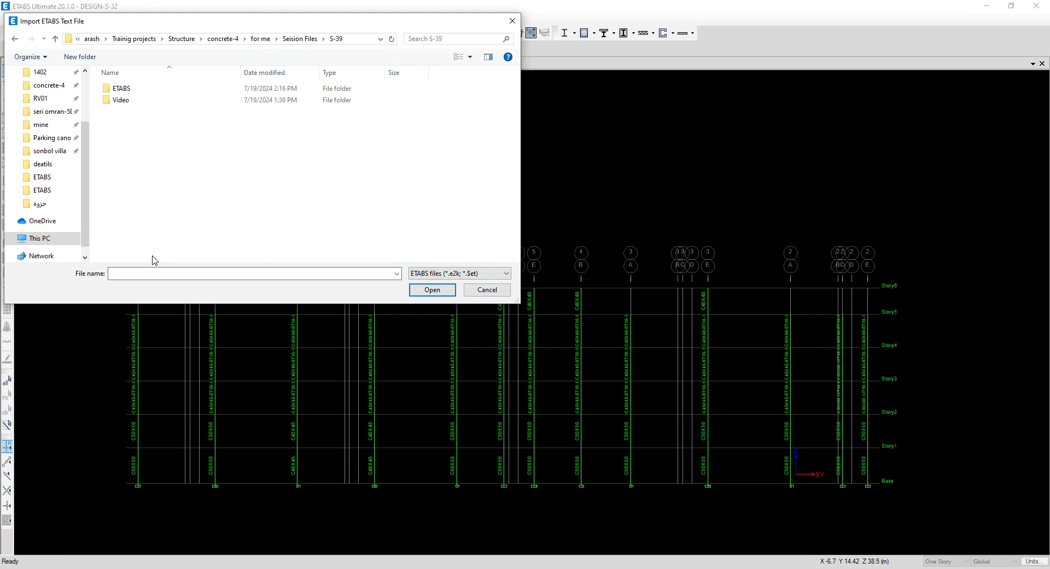
double_click(143, 87)
click(144, 89)
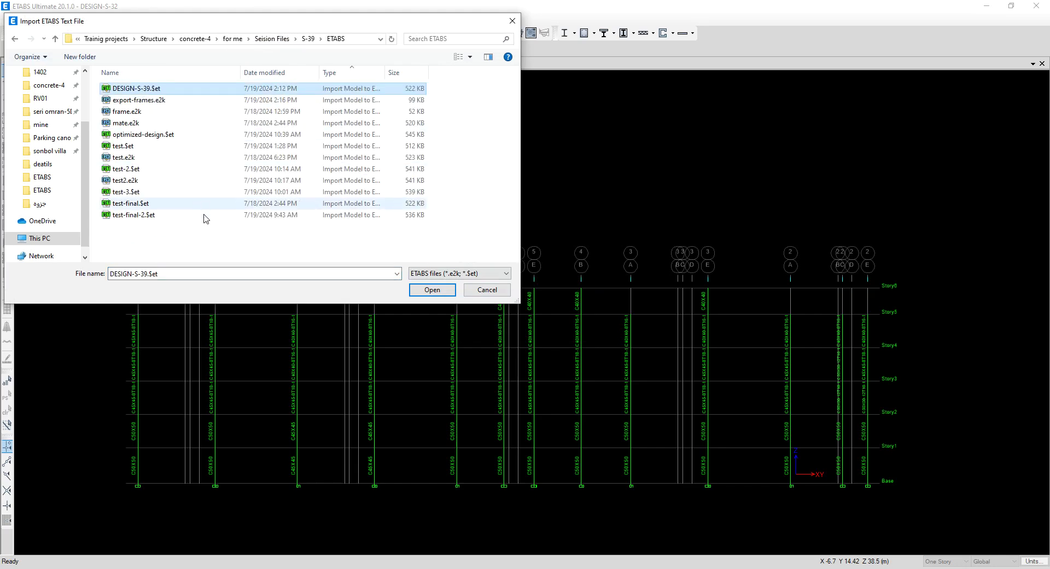
click(184, 240)
double_click(139, 99)
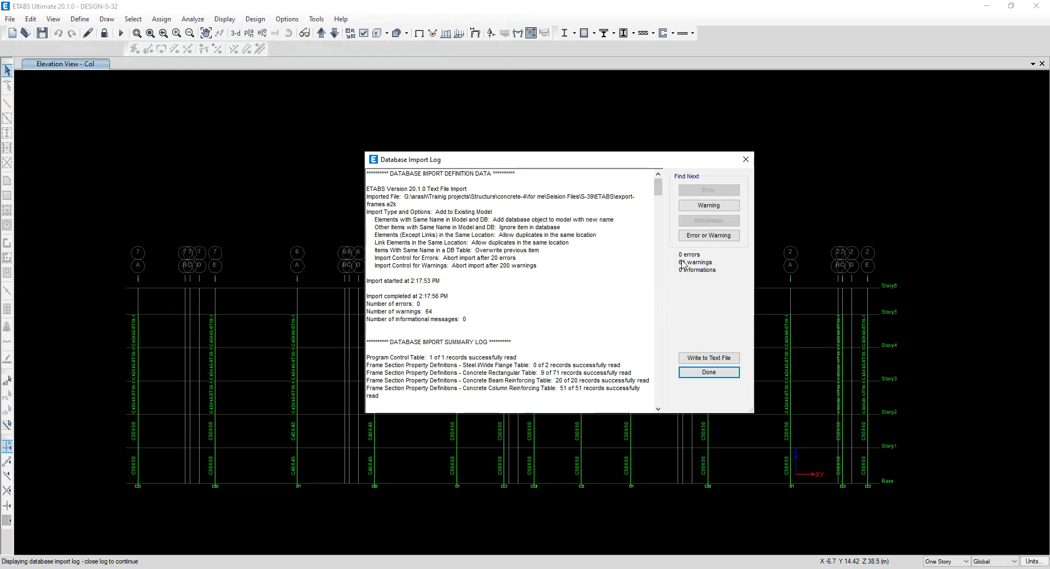
click(709, 372)
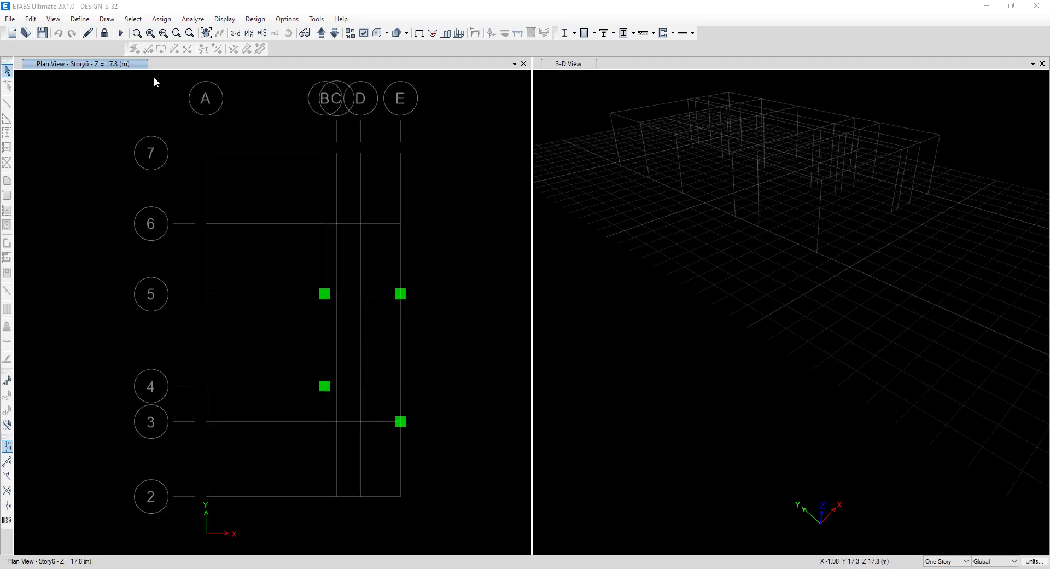
click(77, 22)
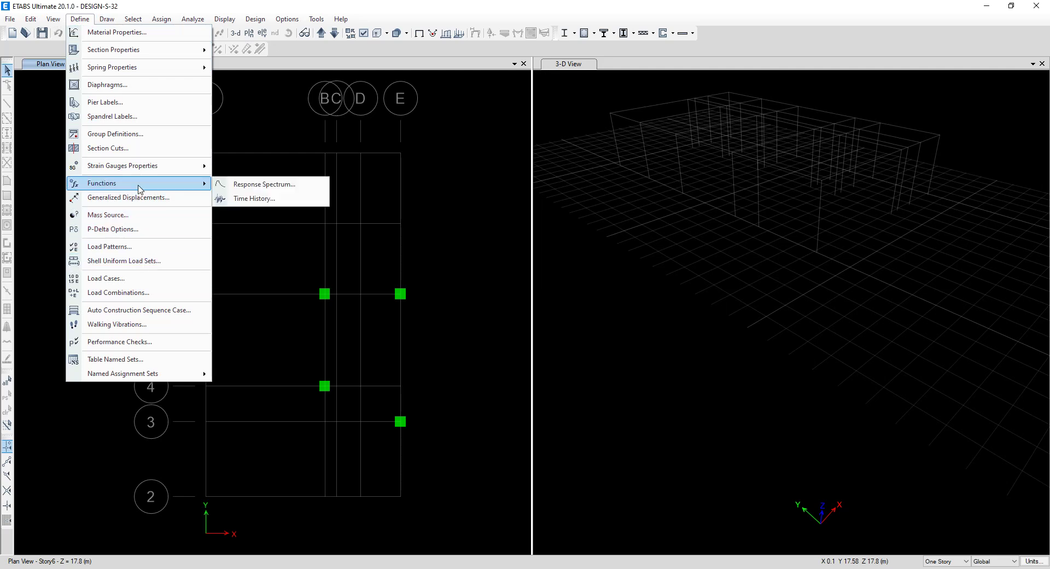
mouse_move(136, 50)
click(249, 49)
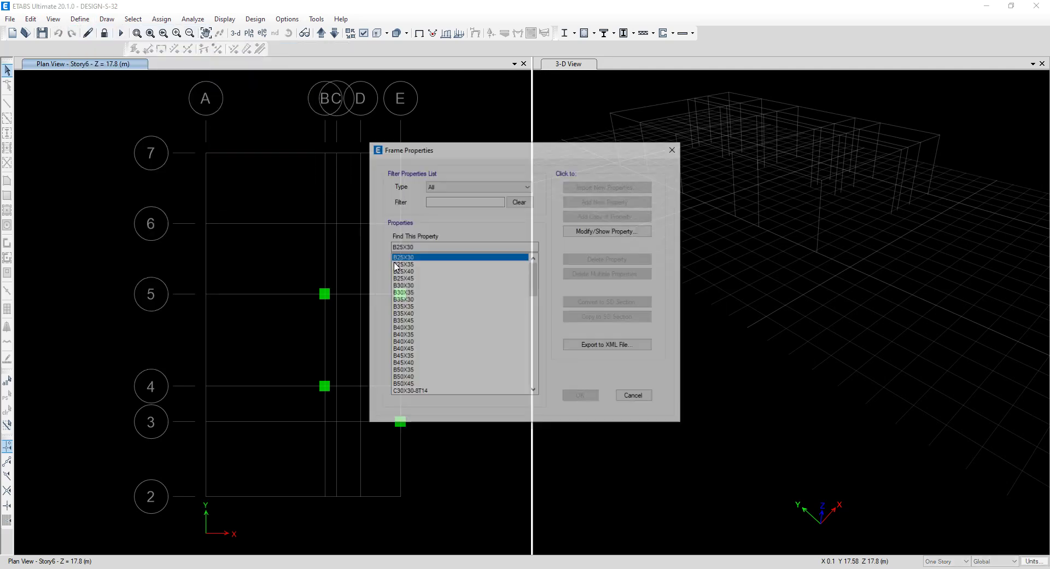
scroll(535, 304, down, 4)
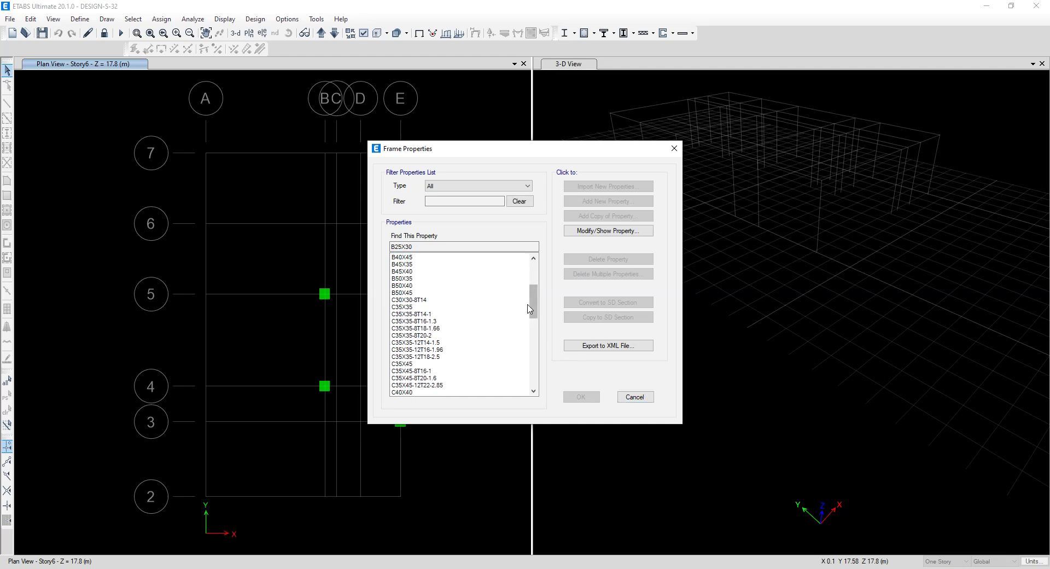
drag(528, 304, 530, 371)
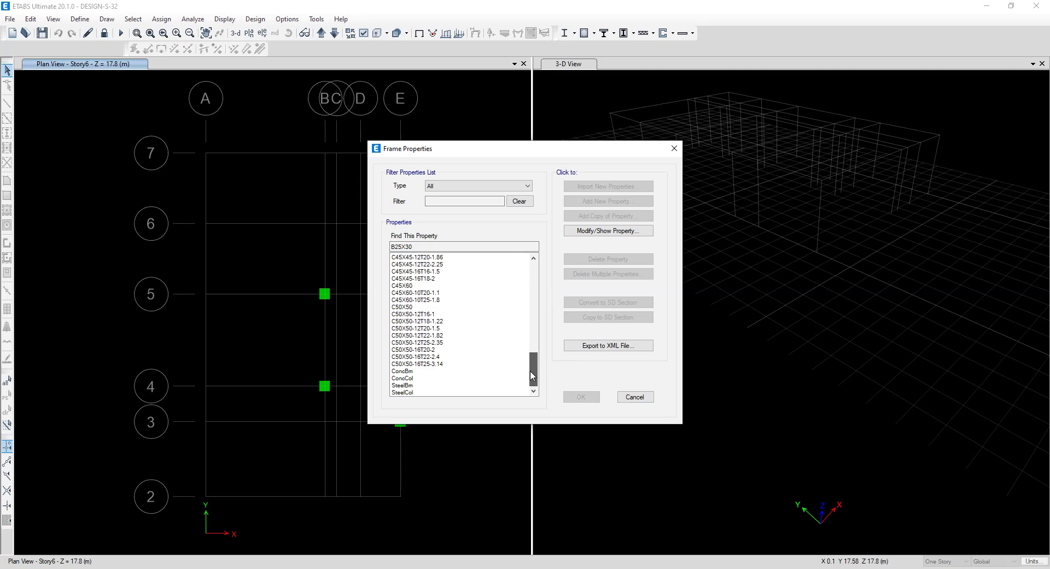
click(405, 293)
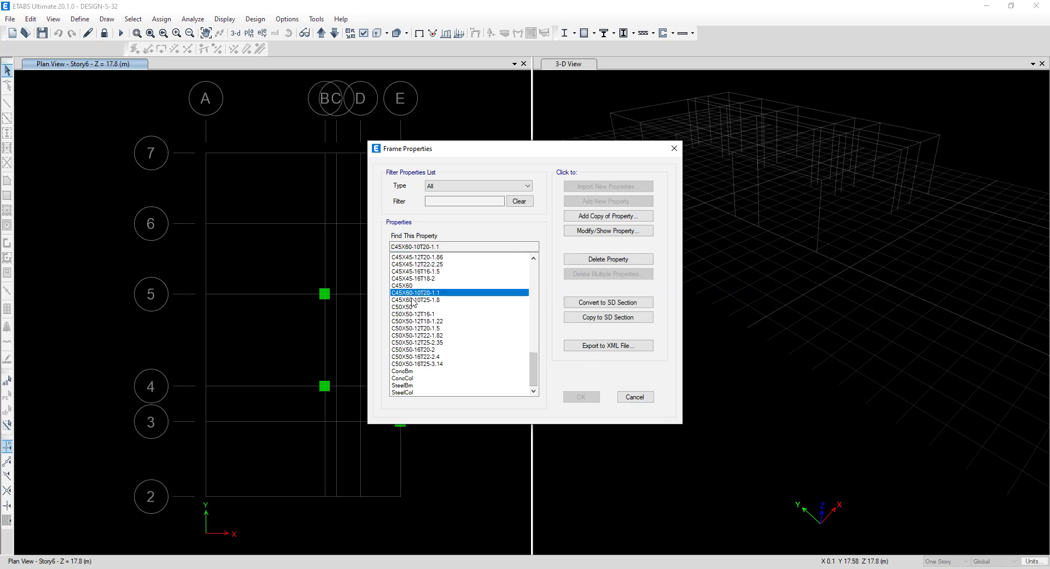
click(413, 300)
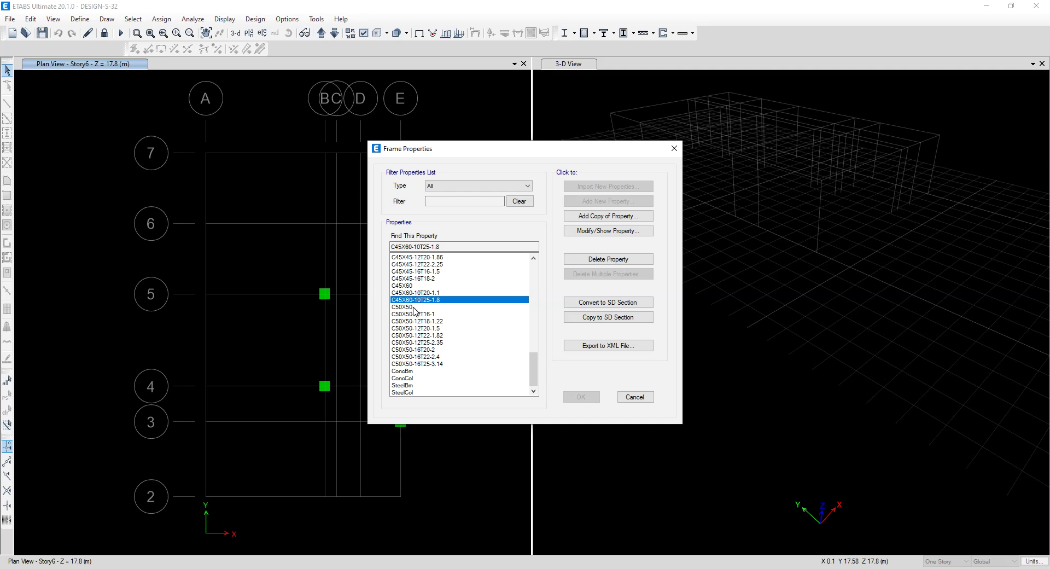
click(415, 307)
click(417, 293)
click(417, 300)
click(418, 294)
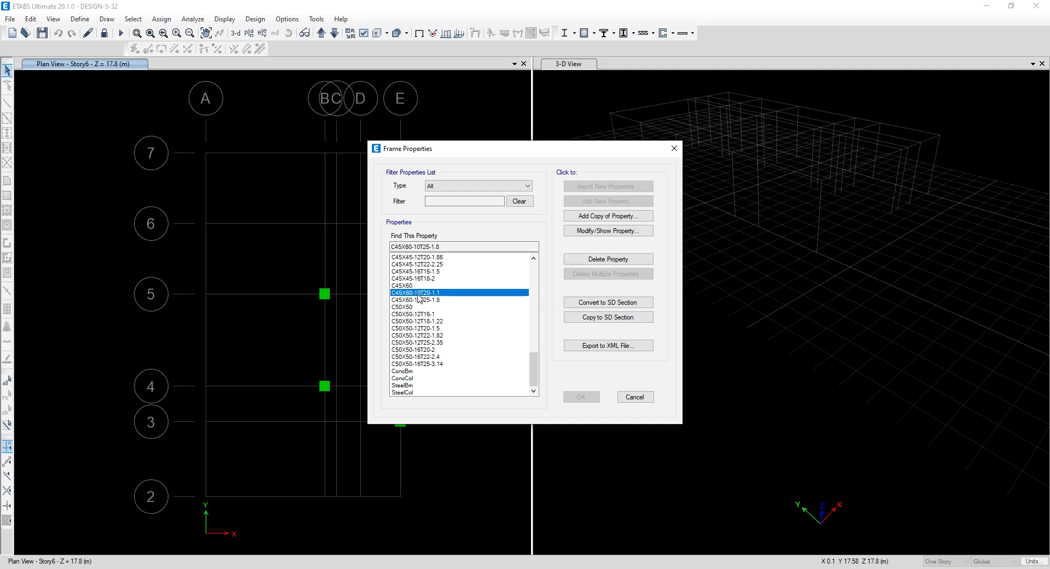
scroll(437, 314, up, 1)
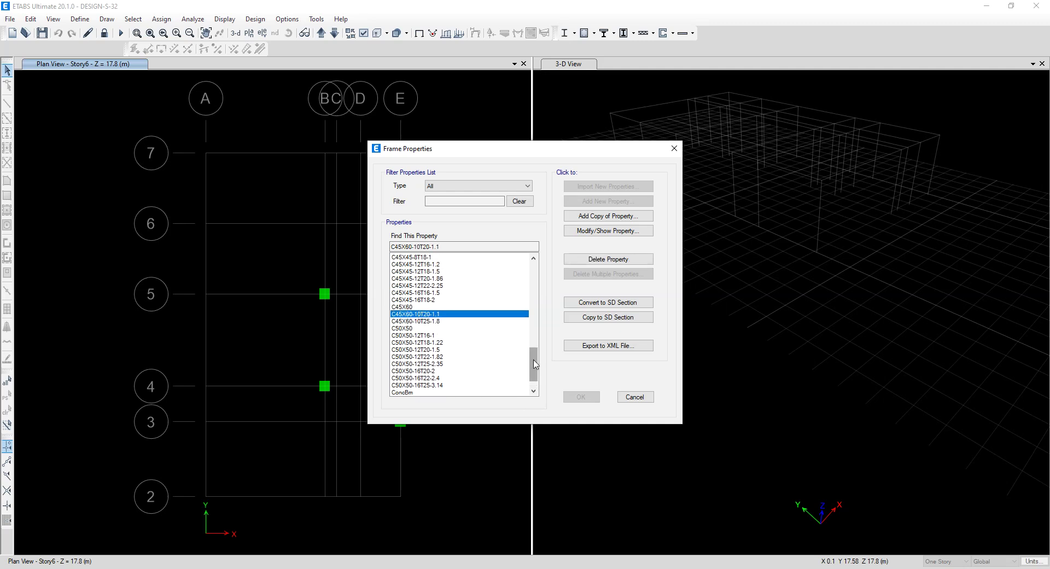
scroll(534, 363, up, 3)
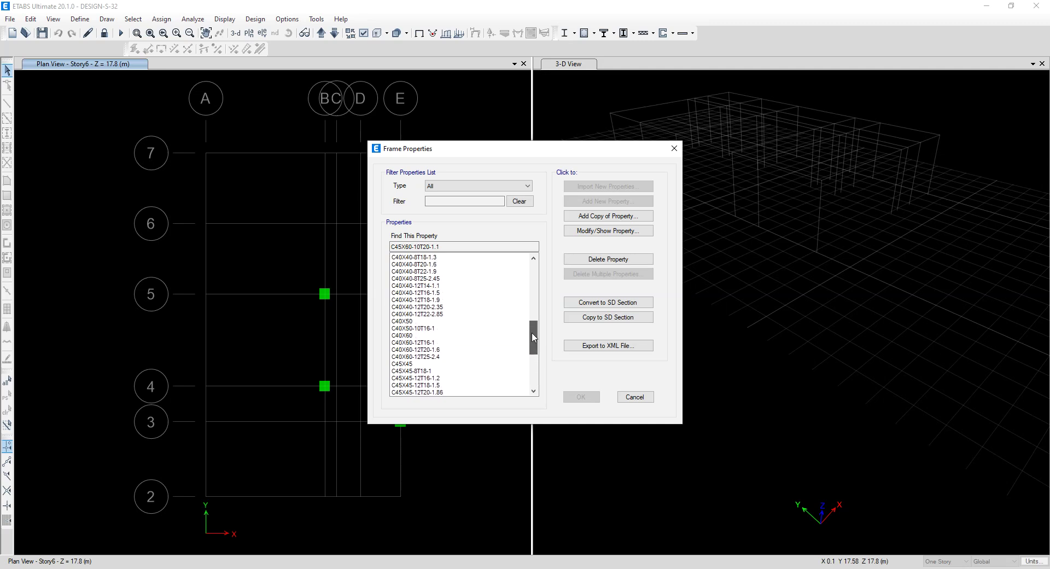
scroll(529, 375, down, 4)
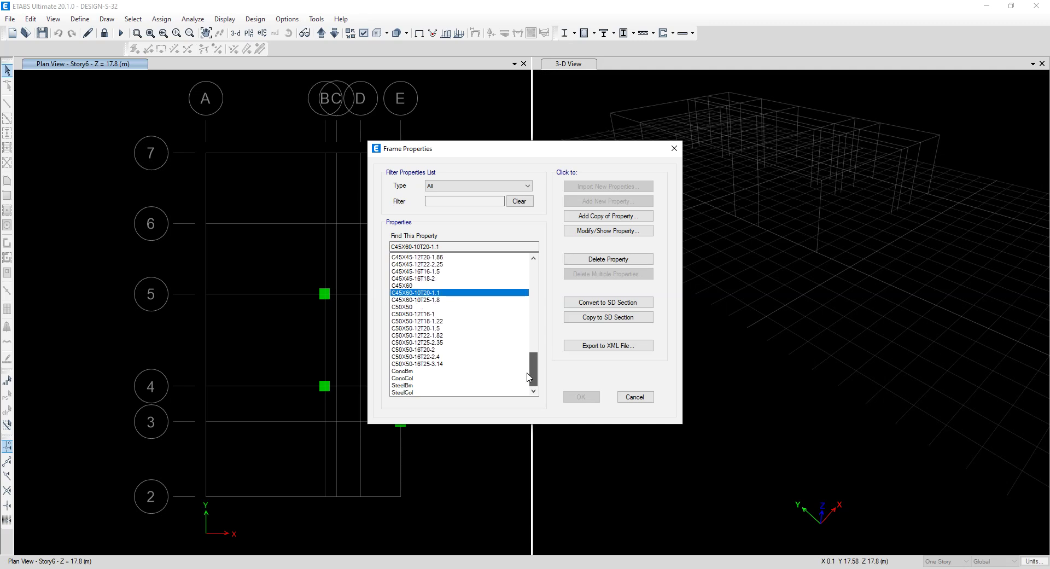
click(632, 397)
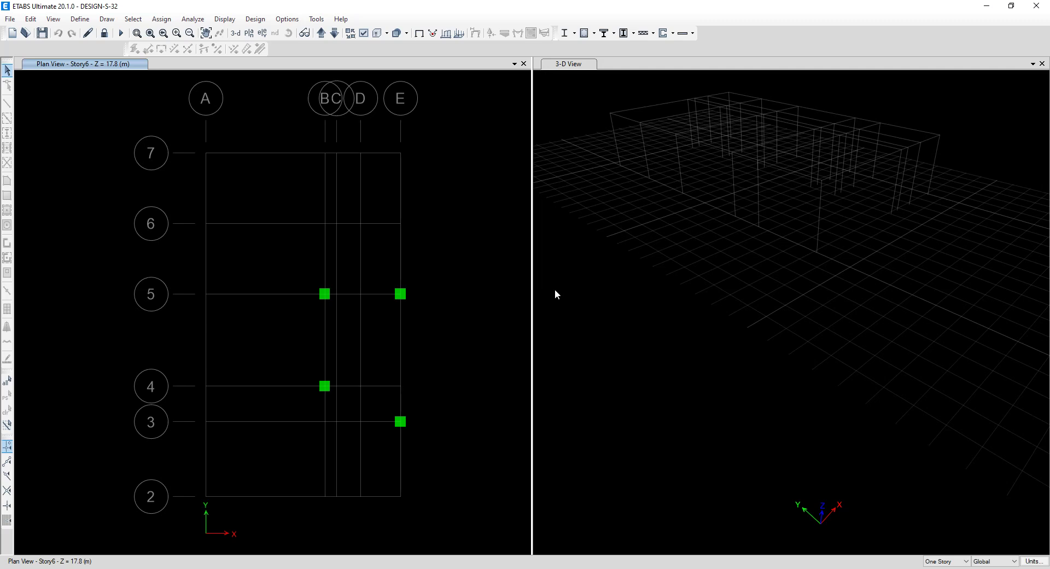